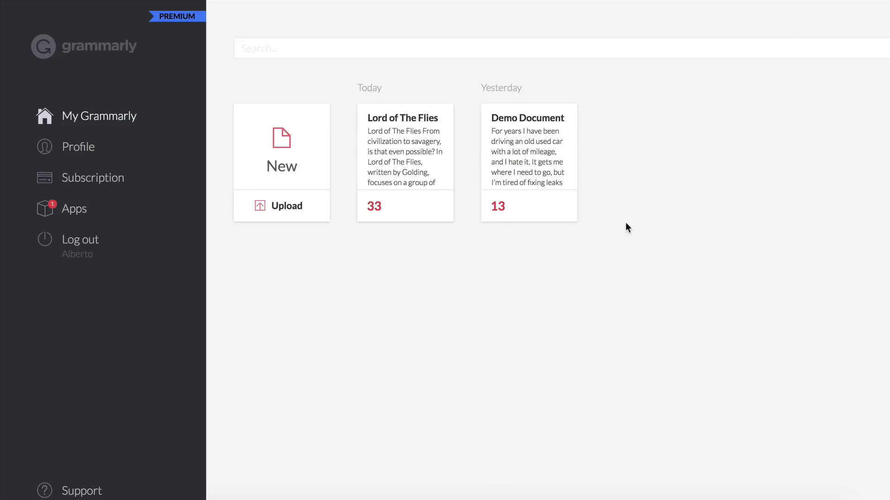
Open the Lord of The Flies essay and scroll through its text and issue list
left_click(410, 163)
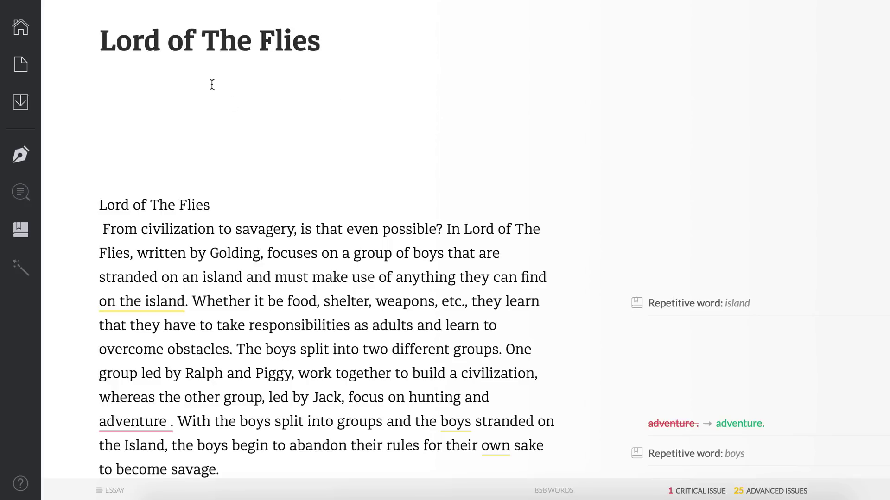
scroll(164, 213, "down", 8)
scroll(163, 213, "down", 15)
scroll(163, 211, "up", 10)
scroll(153, 186, "down", 1)
scroll(126, 74, "up", 10)
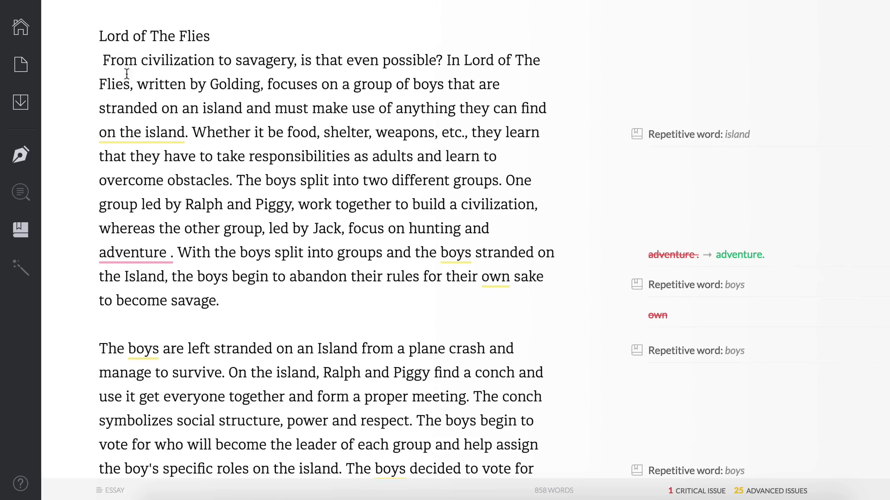
Read the full explanation and examples for the repetitive word 'island'
left_click(125, 132)
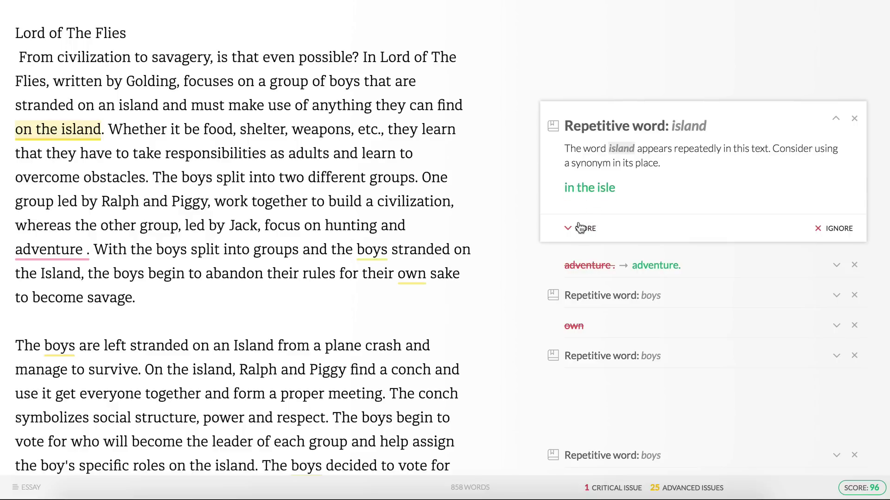
left_click(564, 227)
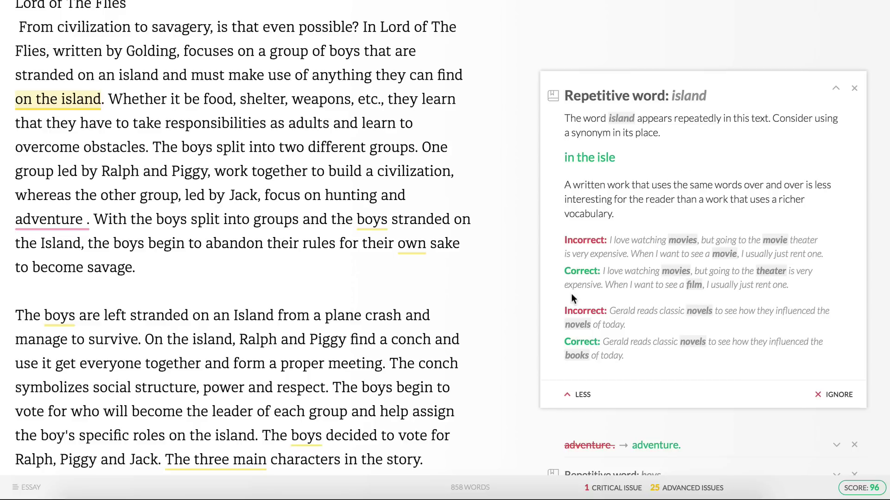
scroll(307, 261, "down", 15)
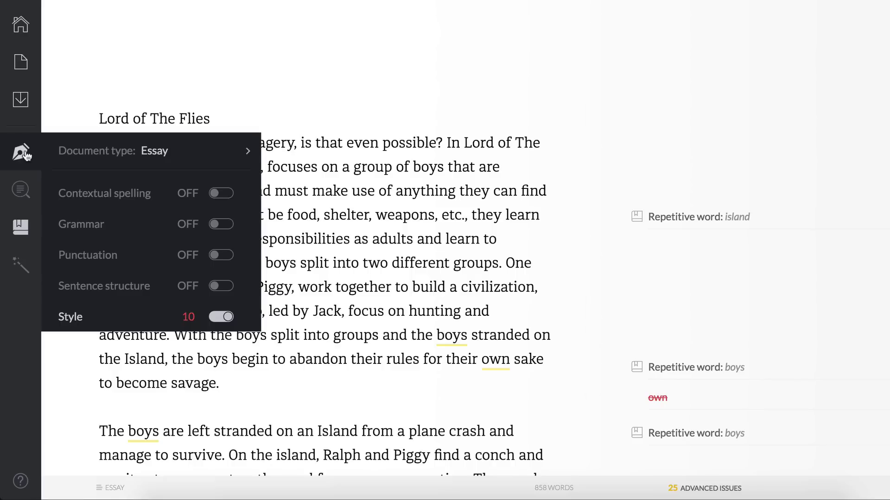
Browse the available document types, going through Academic to Essay
left_click(211, 158)
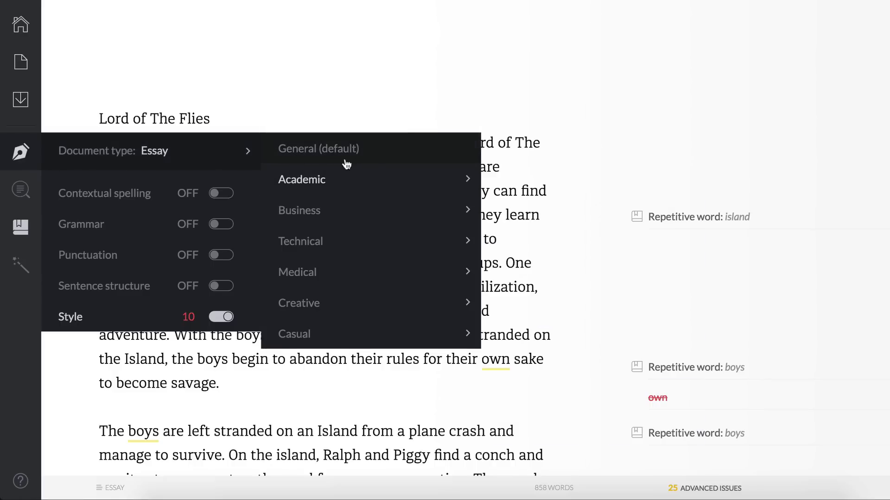
mouse_move(332, 177)
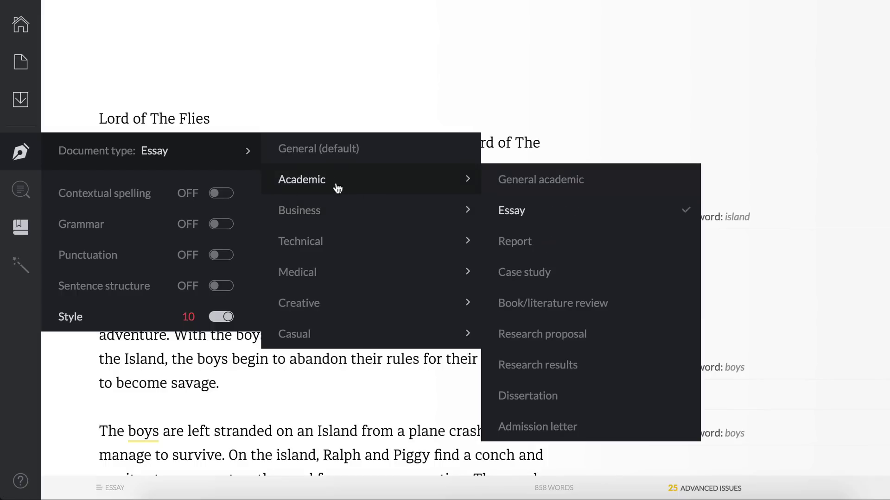
mouse_move(320, 210)
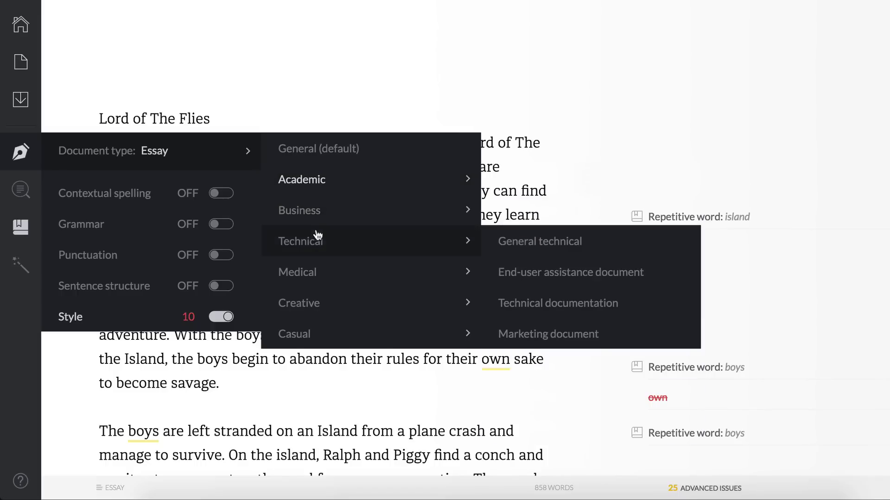
mouse_move(317, 334)
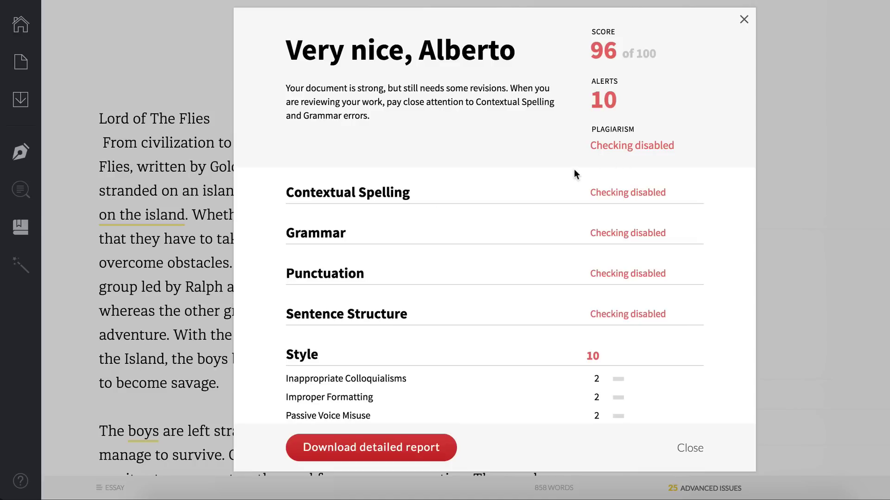
scroll(400, 214, "down", 2)
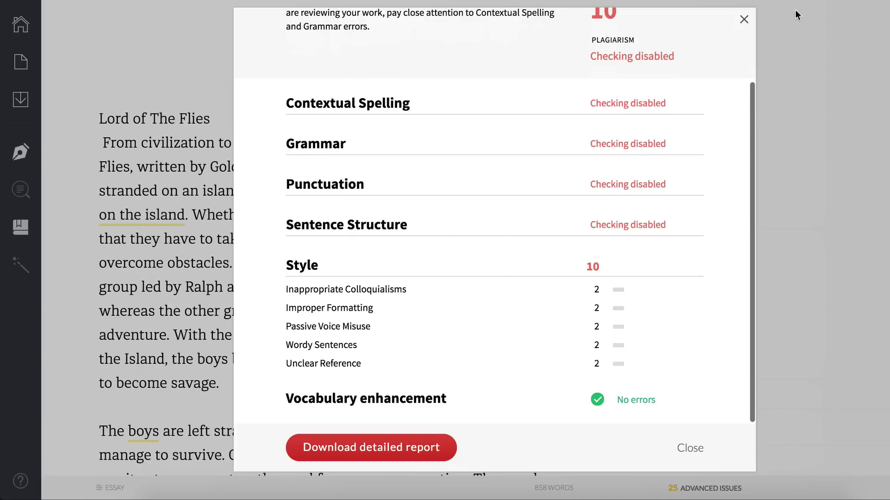
Turn the contextual spelling, grammar, punctuation and sentence structure checks back on
left_click(743, 17)
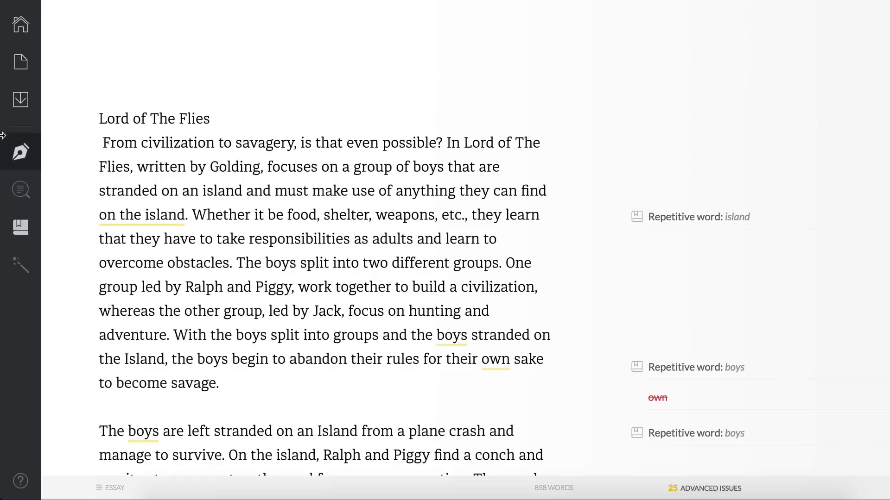
left_click(21, 152)
left_click(219, 193)
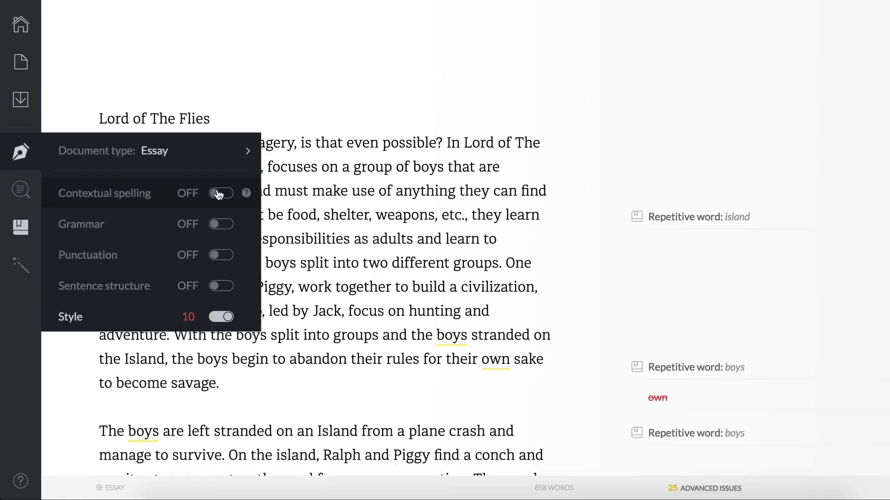
left_click(219, 224)
left_click(219, 255)
left_click(218, 291)
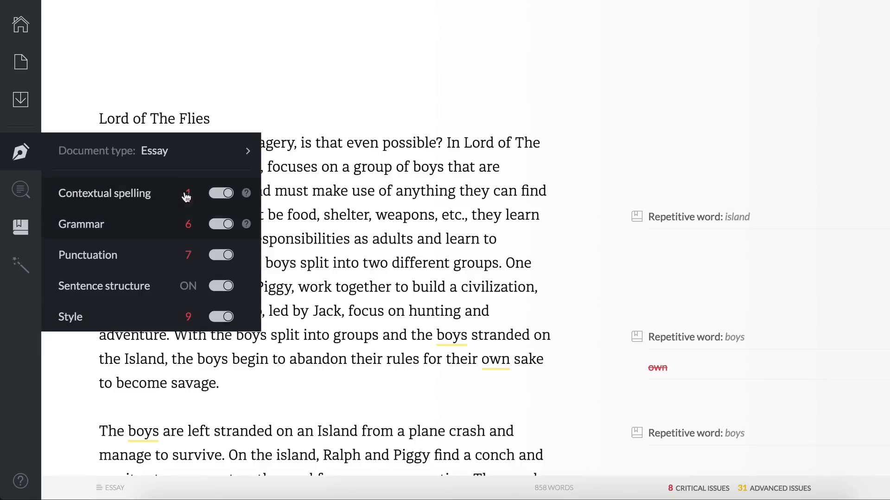
mouse_move(22, 200)
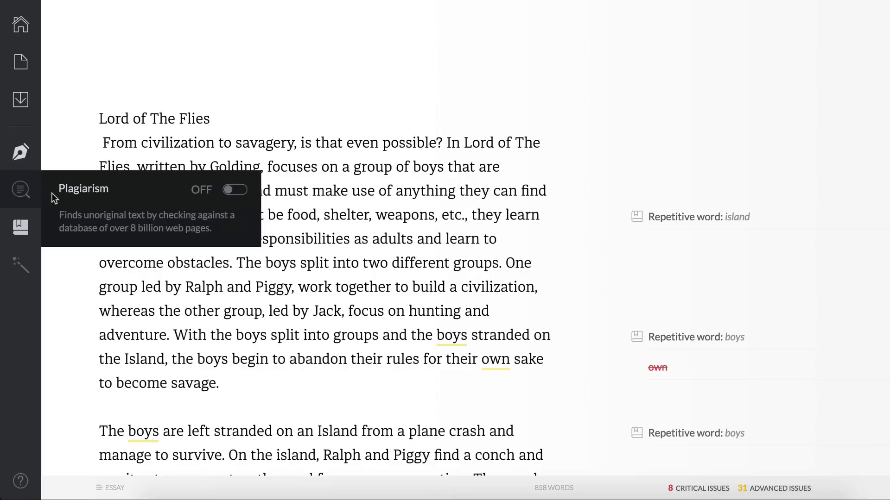
Enable plagiarism checking and view the source for the first 9-word unoriginal passage
left_click(235, 193)
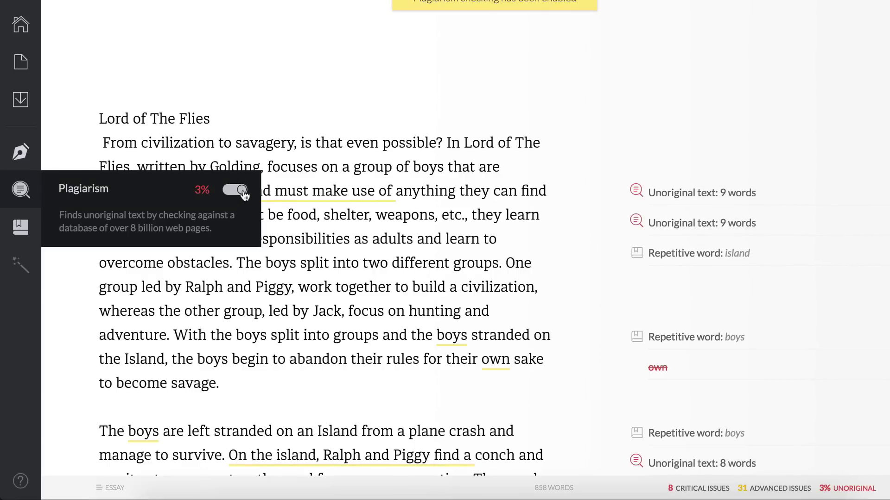
scroll(486, 147, "down", 3)
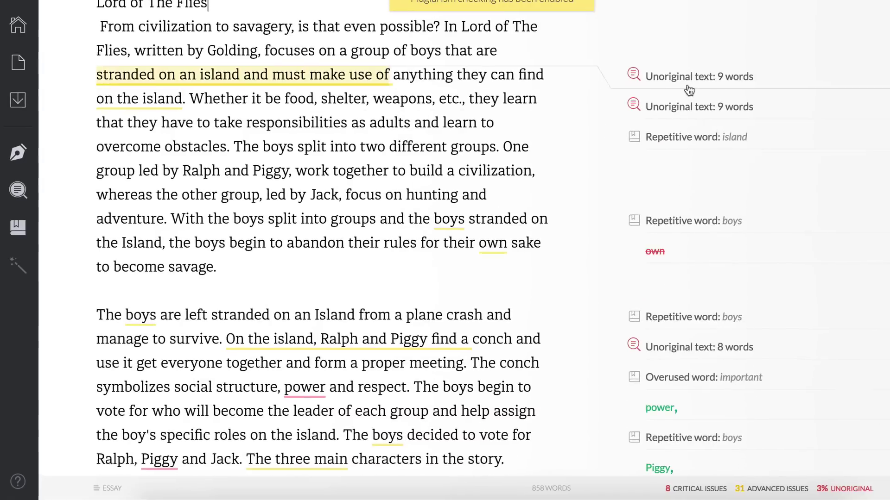
left_click(694, 90)
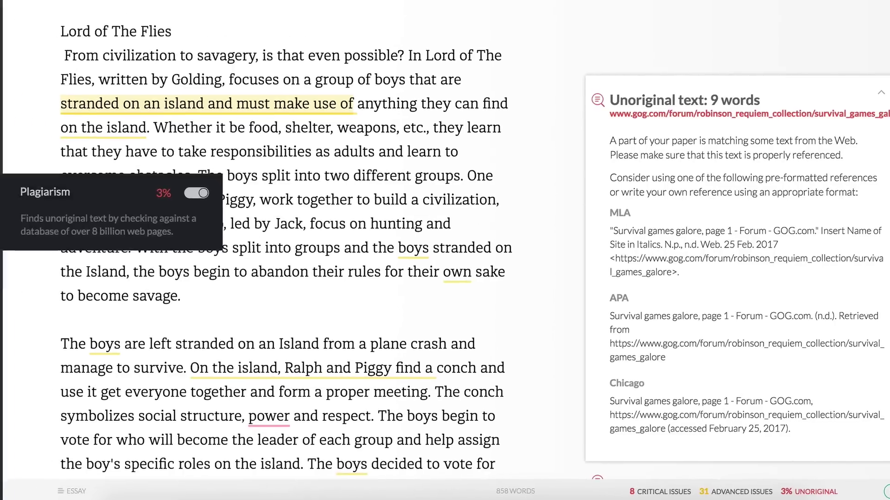
mouse_move(21, 231)
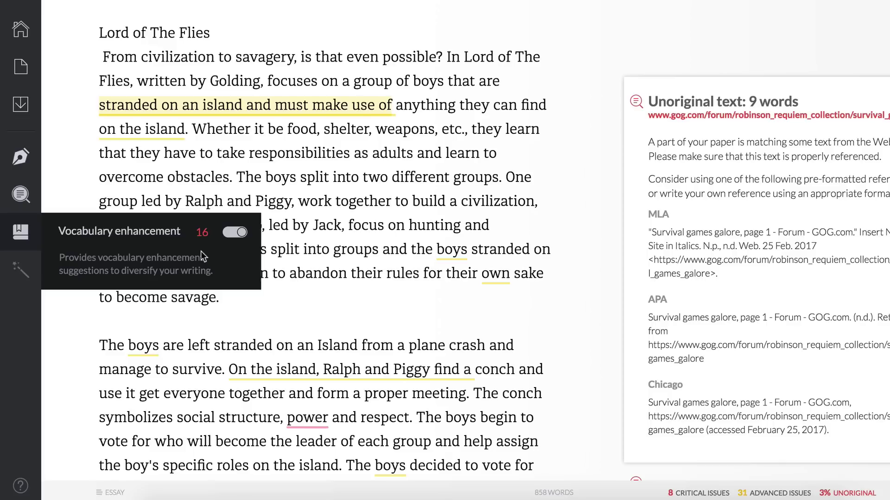
Dismiss the open details and return to the essay text
mouse_move(19, 273)
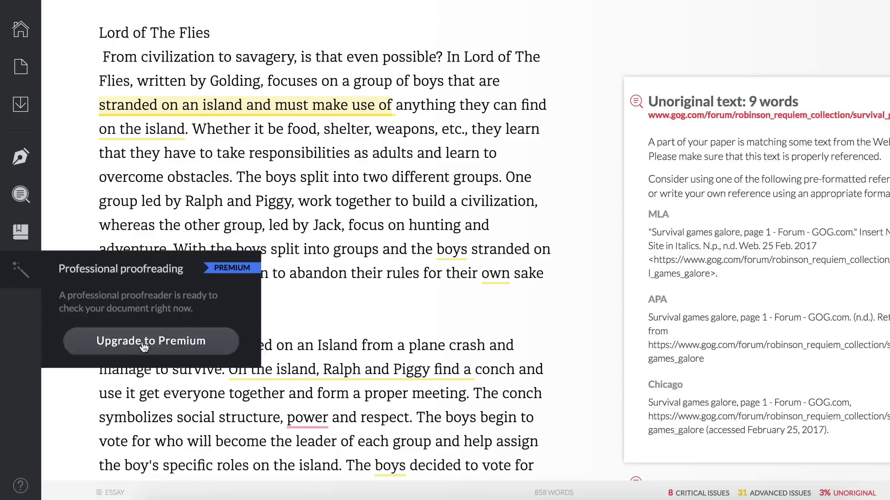
left_click(249, 153)
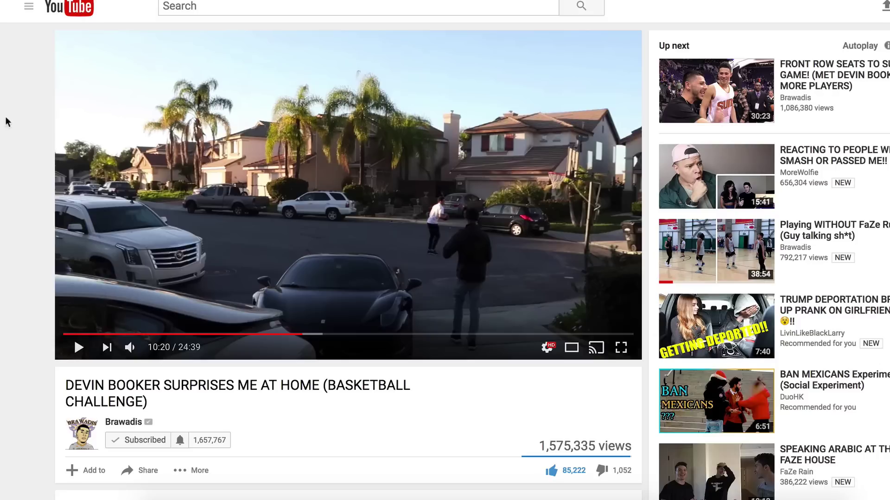
Scroll to the basketball video's comments and start a public comment
scroll(33, 109, "down", 9)
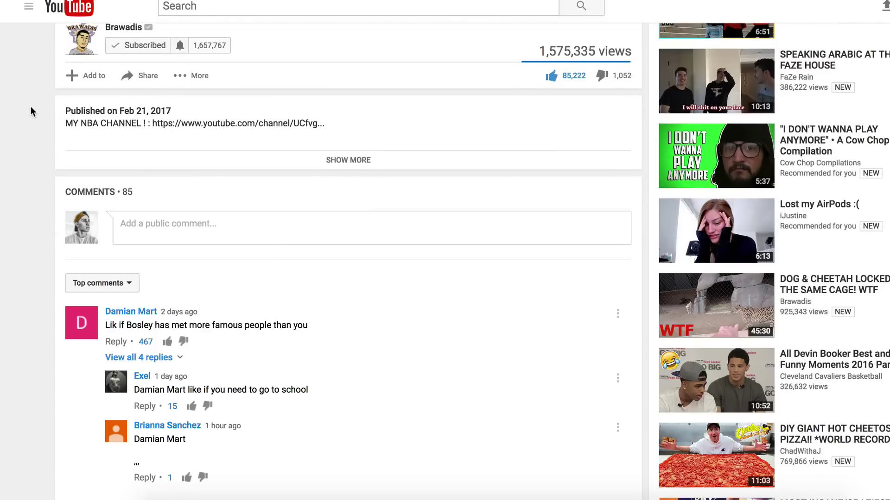
scroll(69, 148, "down", 1)
left_click(168, 228)
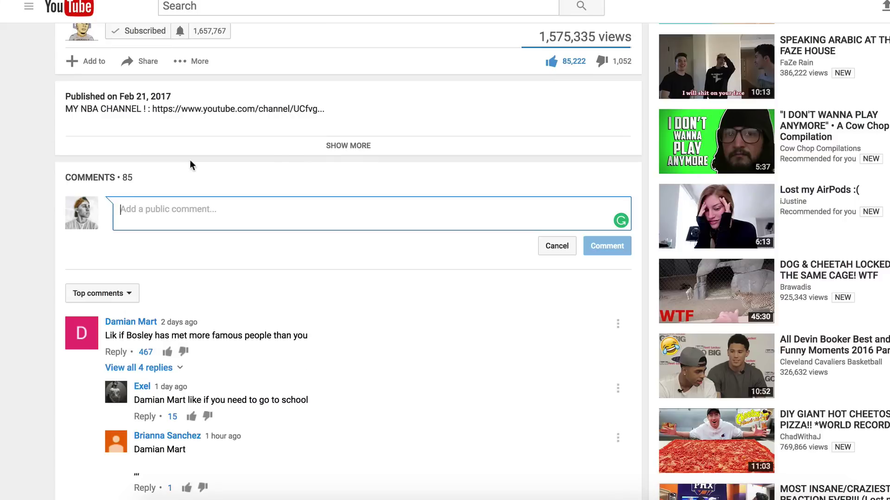
scroll(153, 204, "down", 1)
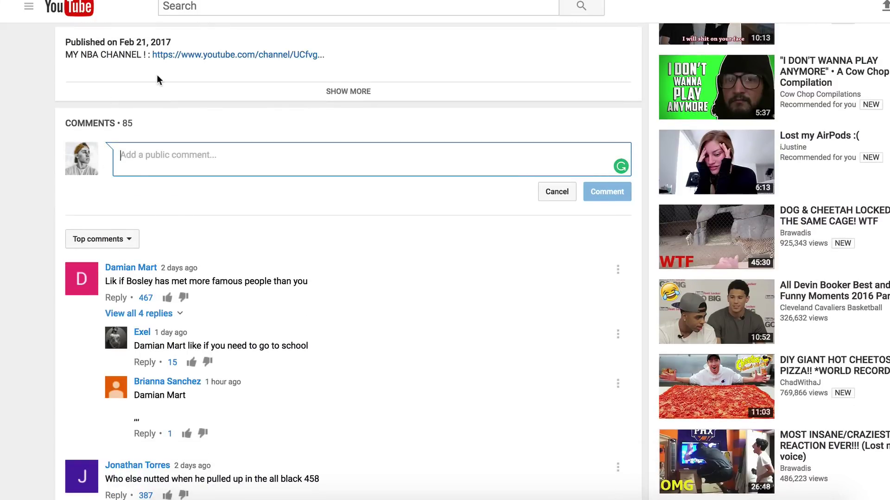
scroll(156, 79, "up", 3)
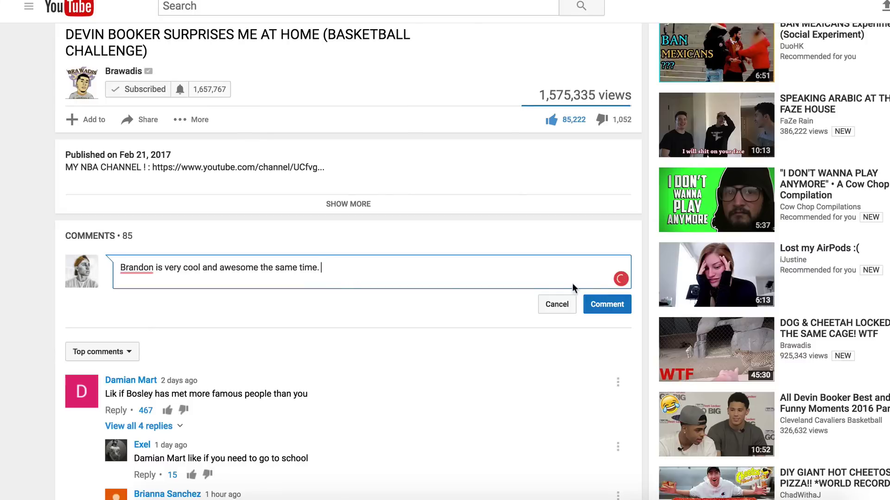
Open the comment in Grammarly and replace 'cool' with 'fresh' and 'awesome' with 'excellent'
mouse_move(602, 281)
left_click(600, 280)
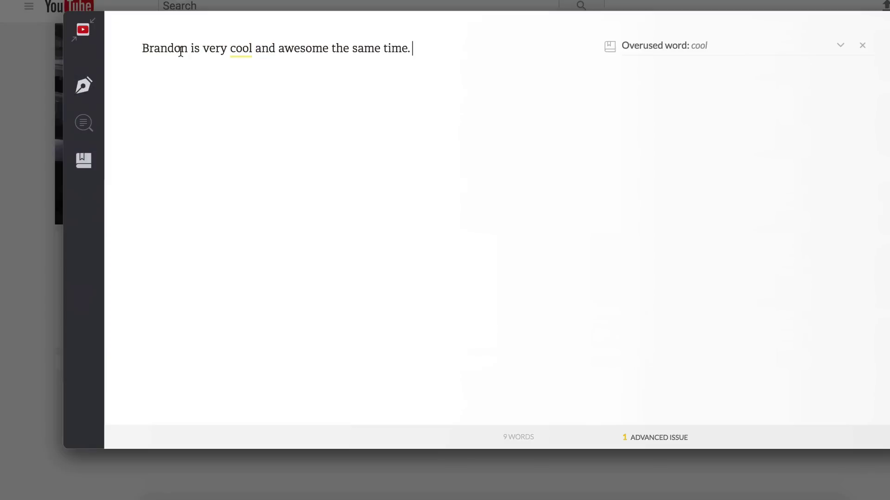
left_click(241, 51)
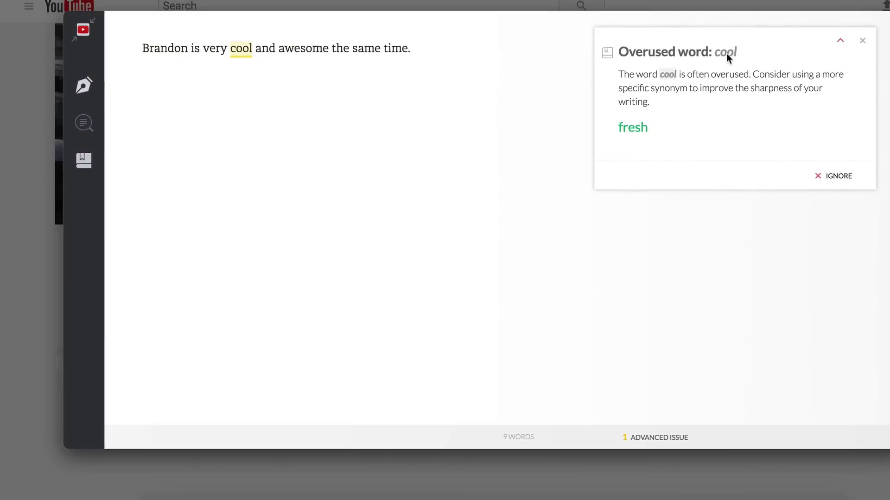
left_click(635, 127)
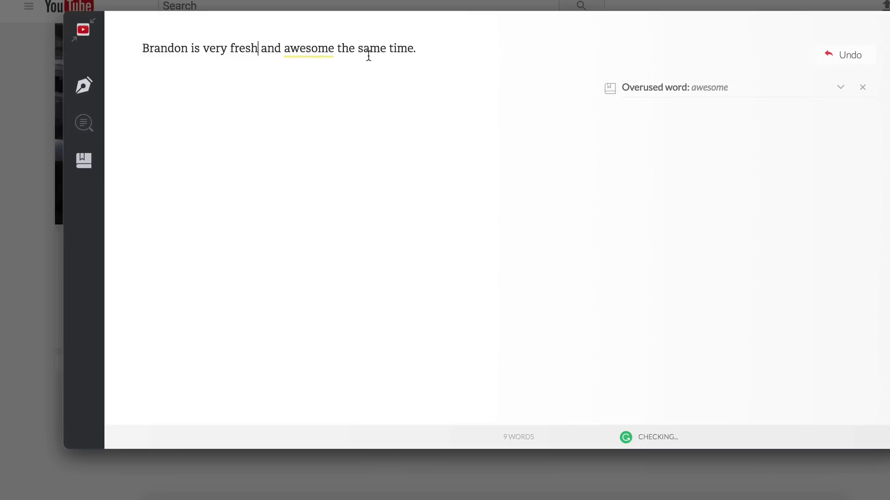
left_click(300, 49)
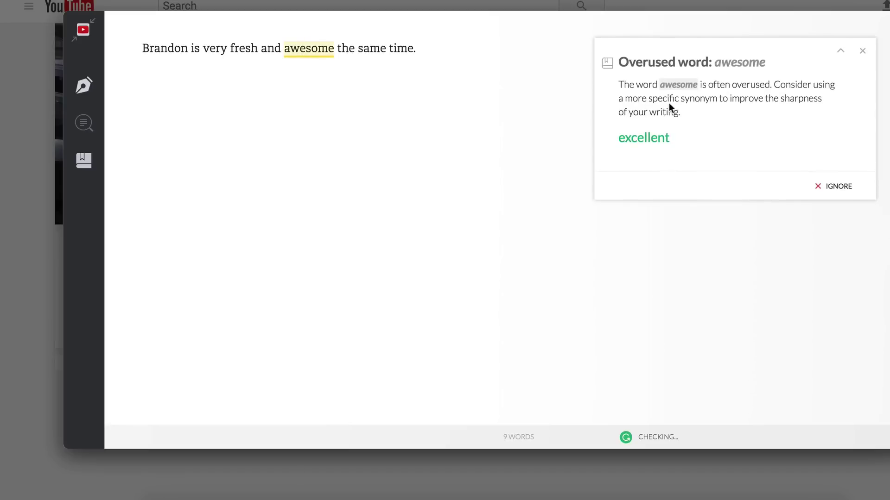
left_click(657, 140)
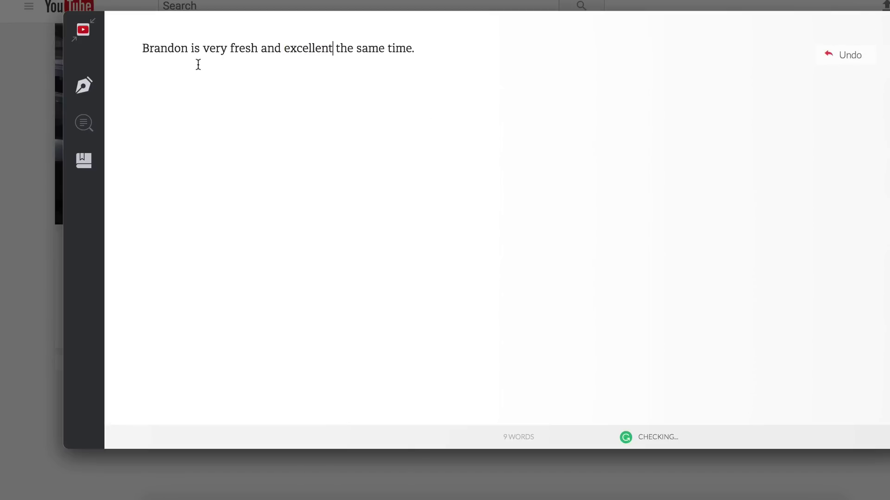